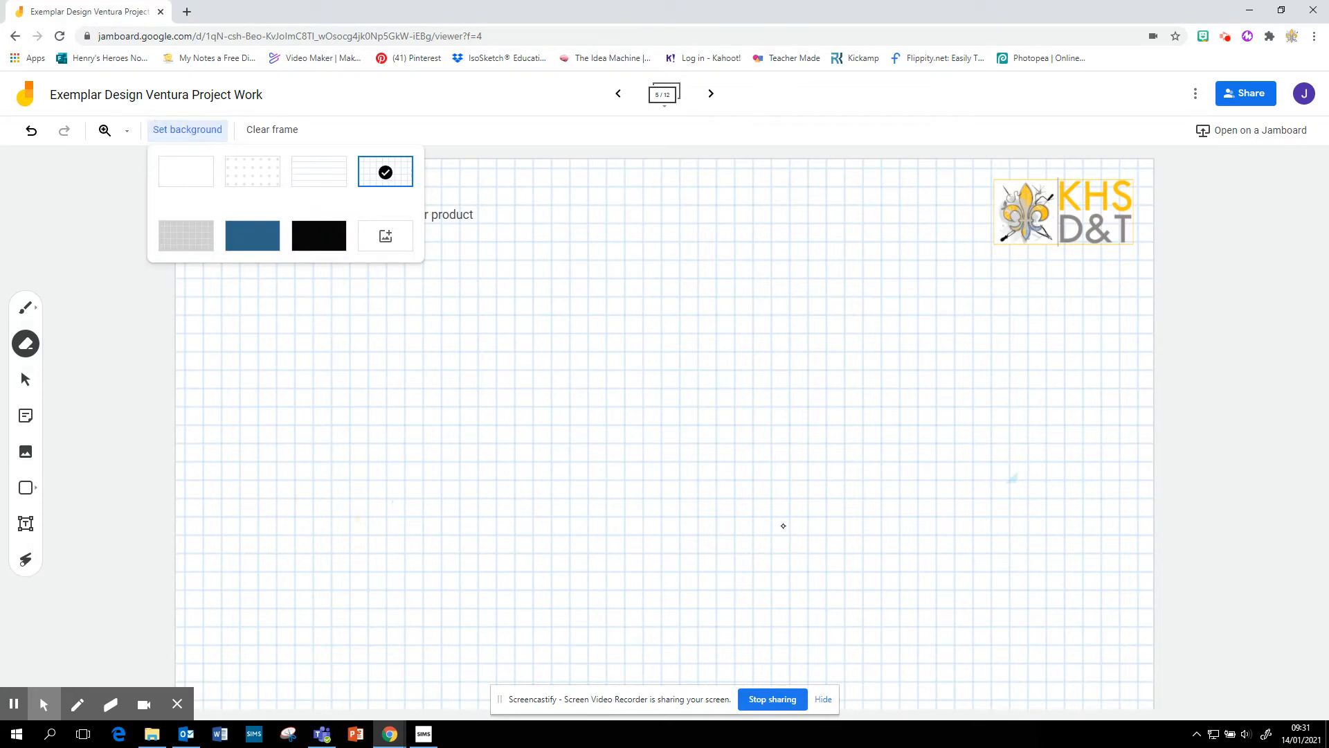
- Set the frame's background to plain white, and open and close the image insertion dialog without adding an image
click(201, 176)
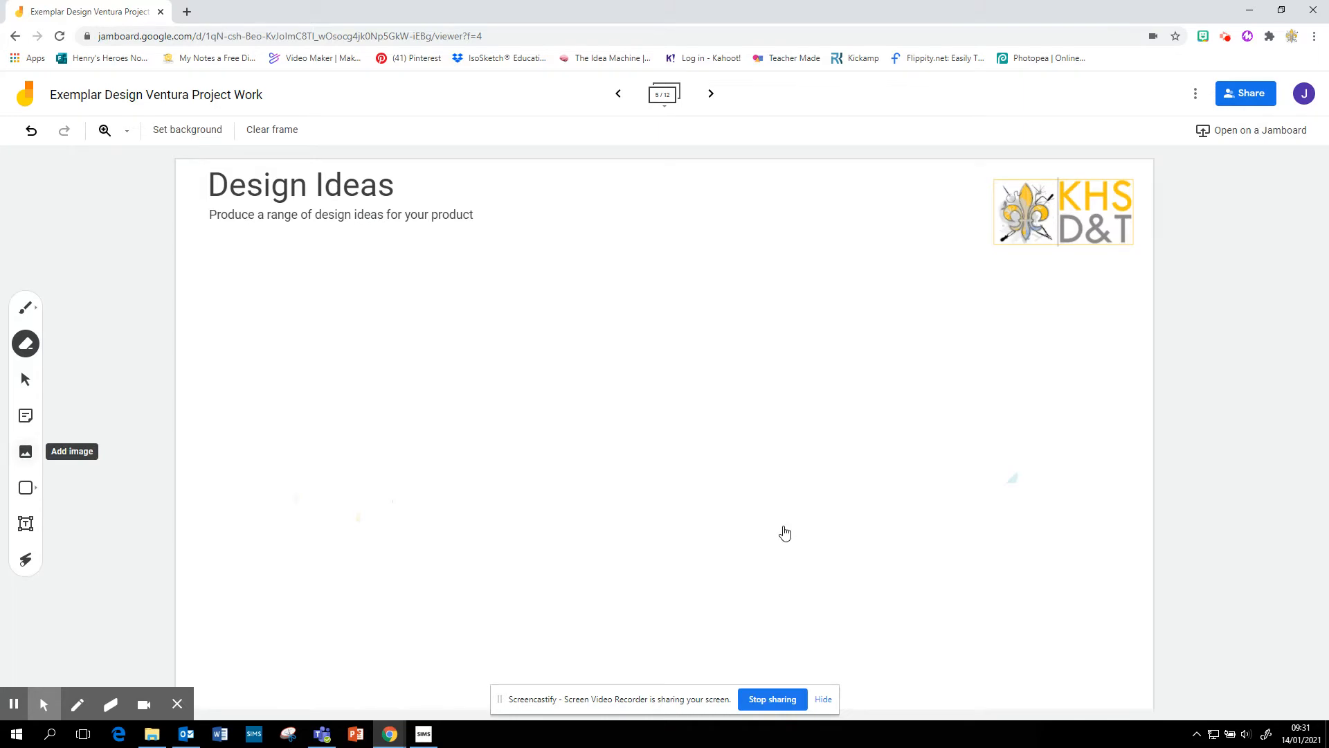
click(26, 451)
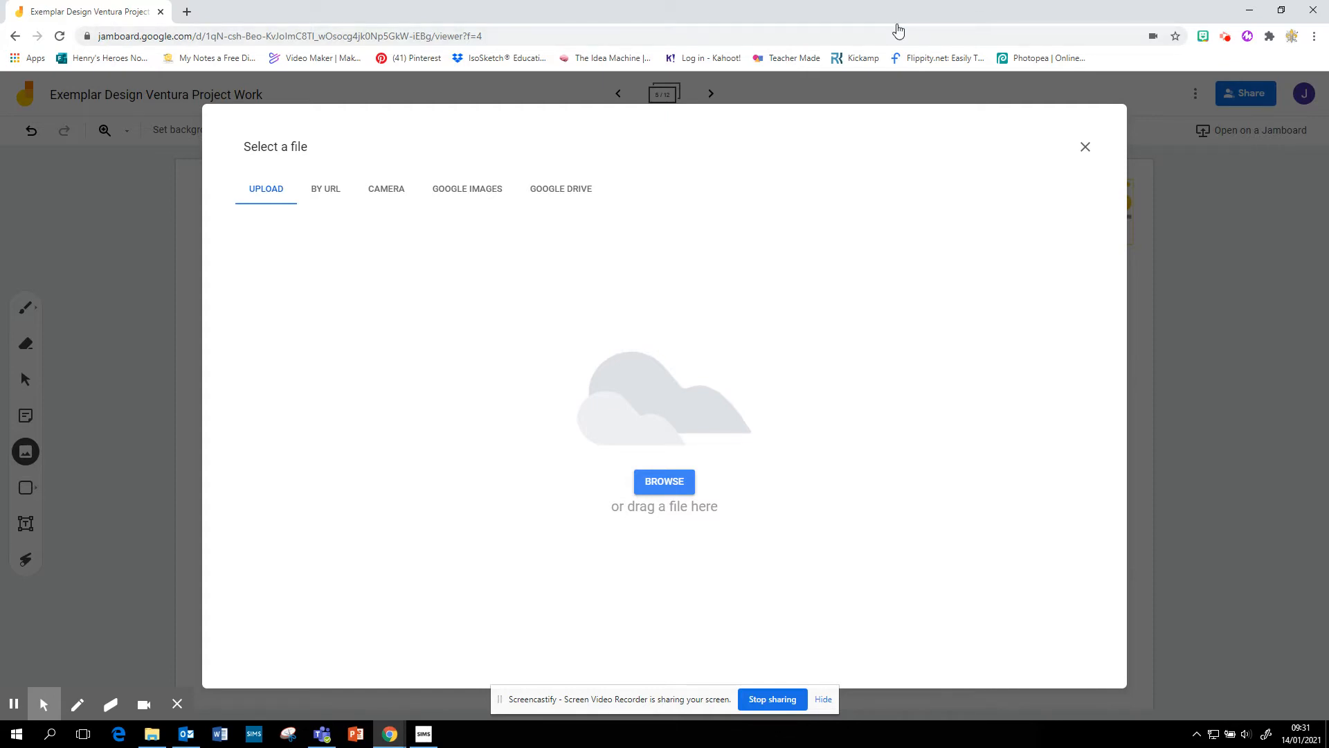
click(1085, 147)
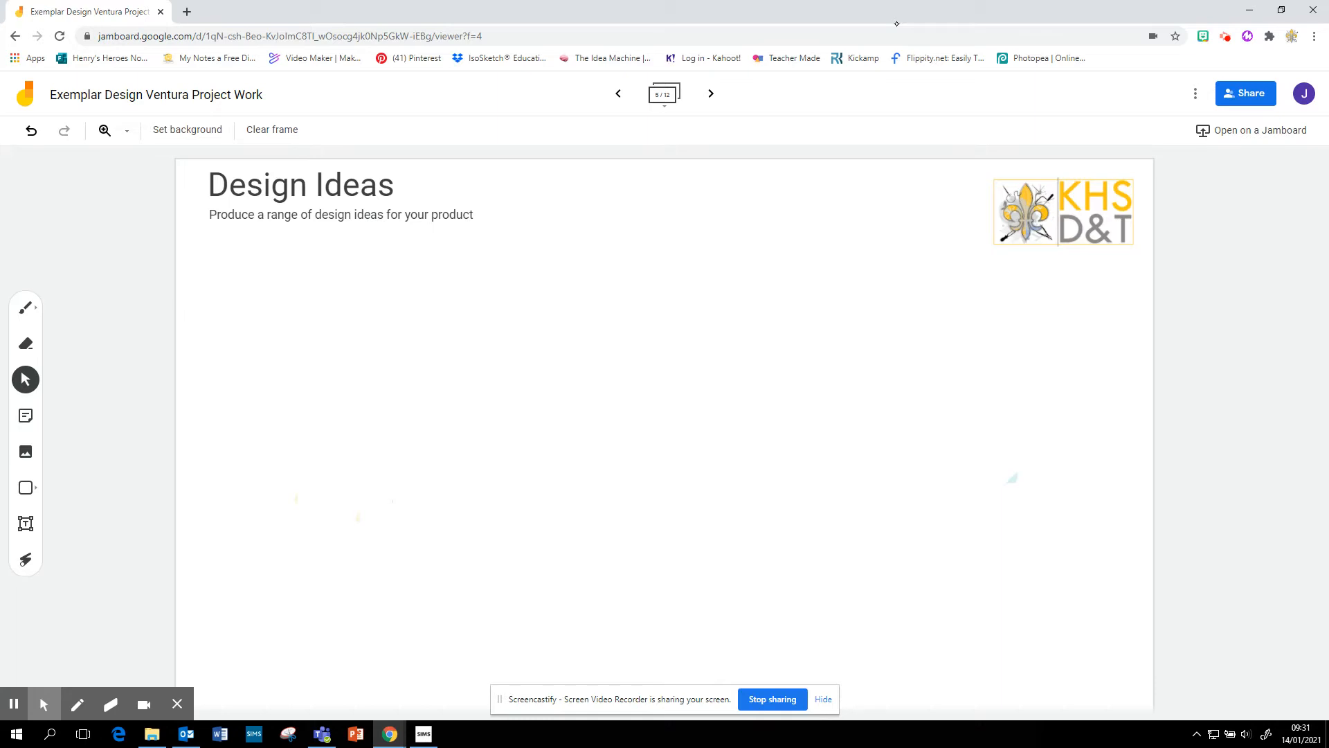
- Draw a zigzag test scribble with the black pen below the Design Ideas subtitle
click(22, 308)
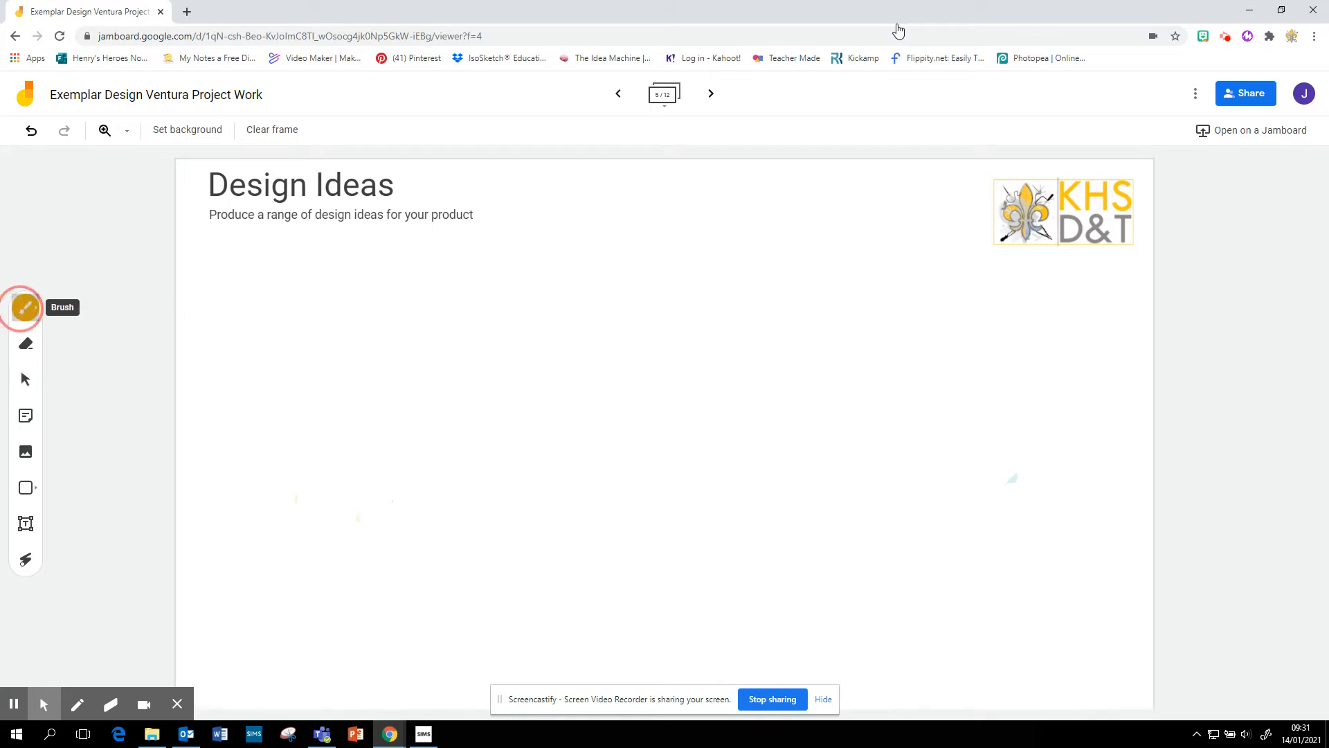
click(30, 308)
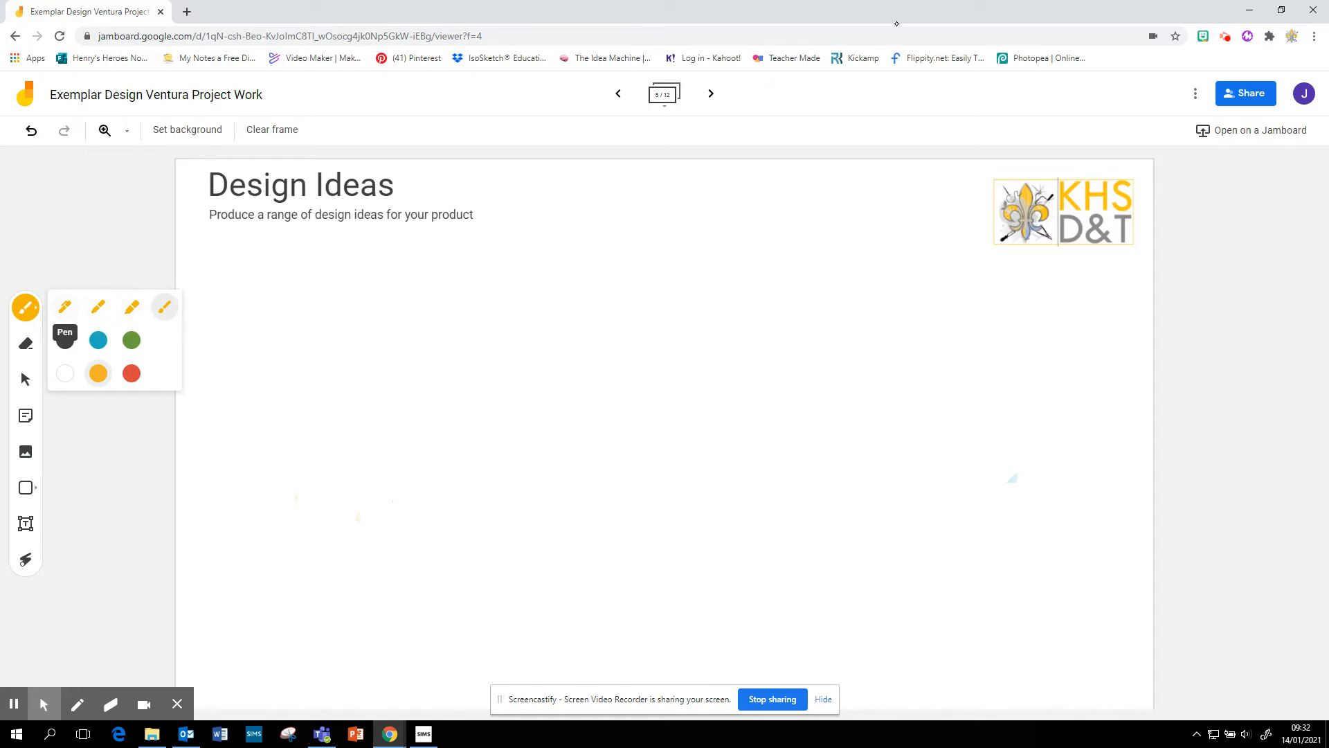
click(64, 307)
click(64, 340)
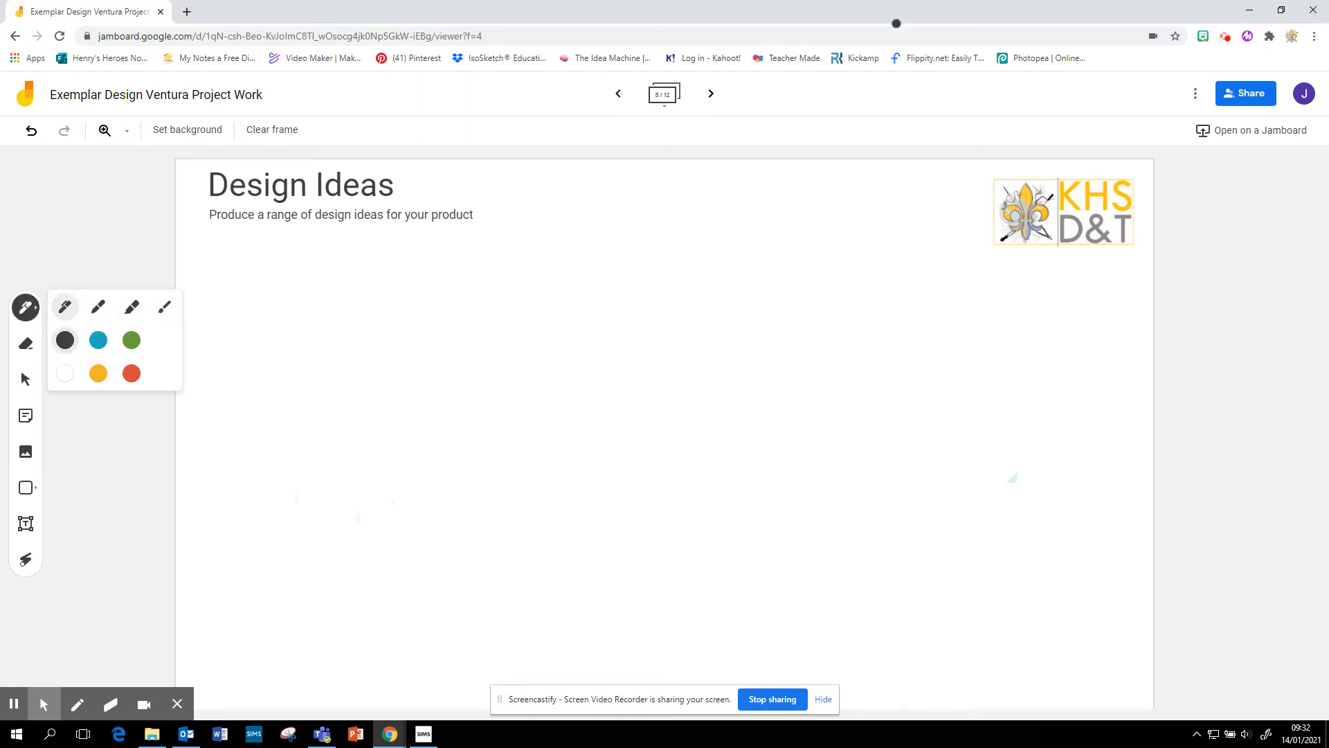
mouse_move(223, 324)
mouse_down()
mouse_move(314, 290)
mouse_move(365, 299)
mouse_move(362, 310)
mouse_up()
- Draw a blue marker test scribble below the black one
click(25, 306)
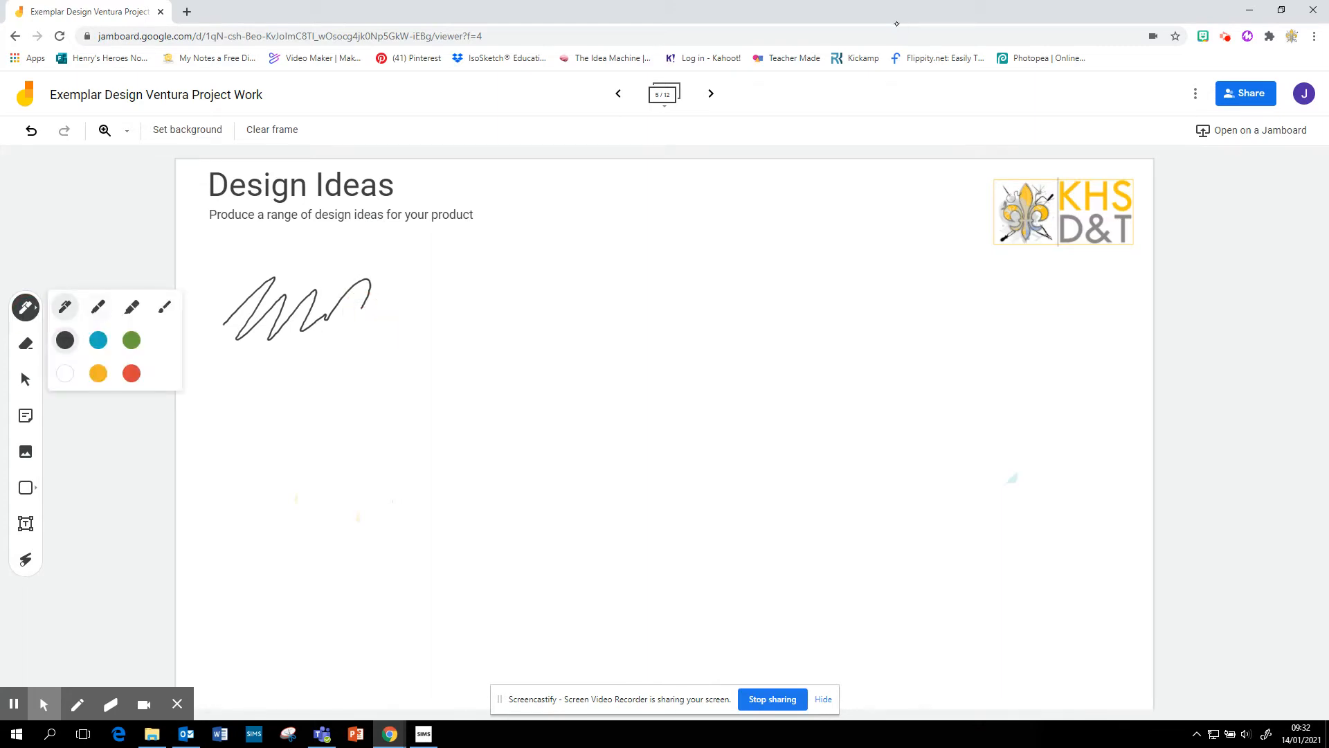
click(98, 307)
click(98, 340)
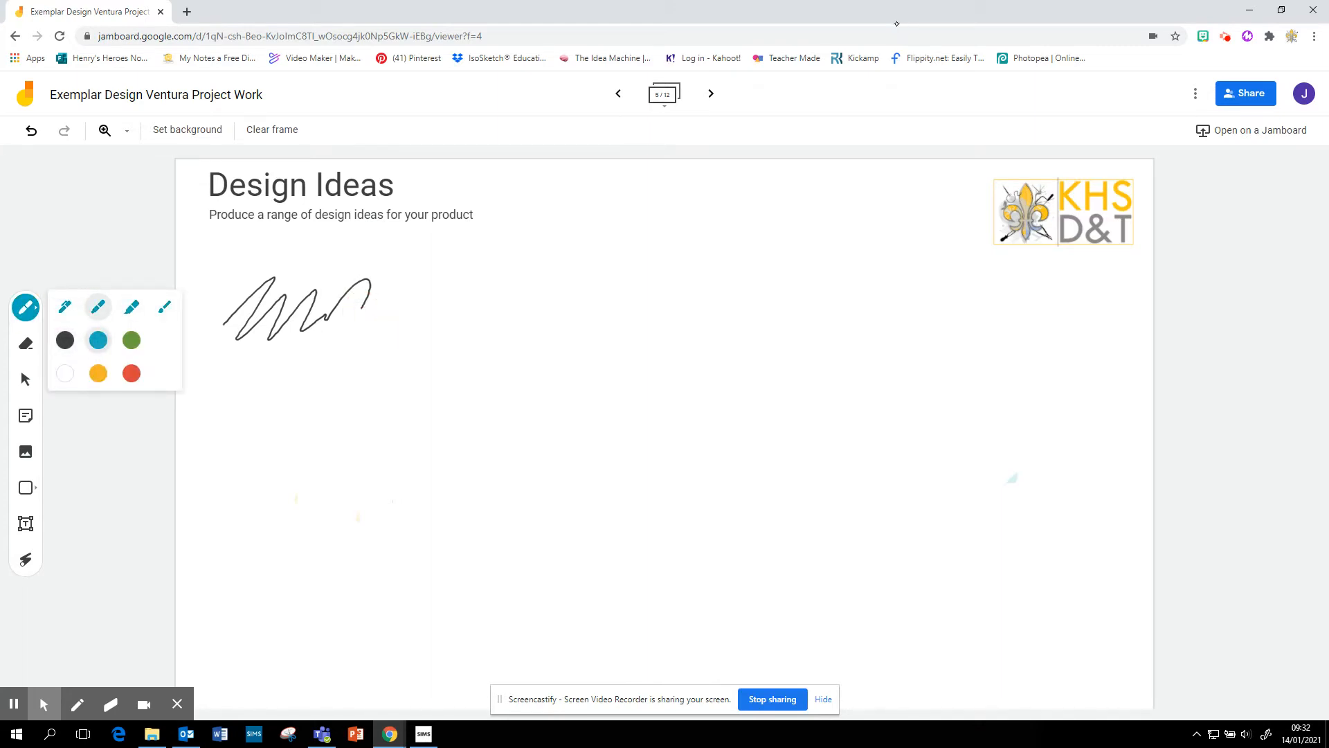
mouse_move(229, 425)
mouse_down()
mouse_move(239, 405)
mouse_move(351, 425)
mouse_up()
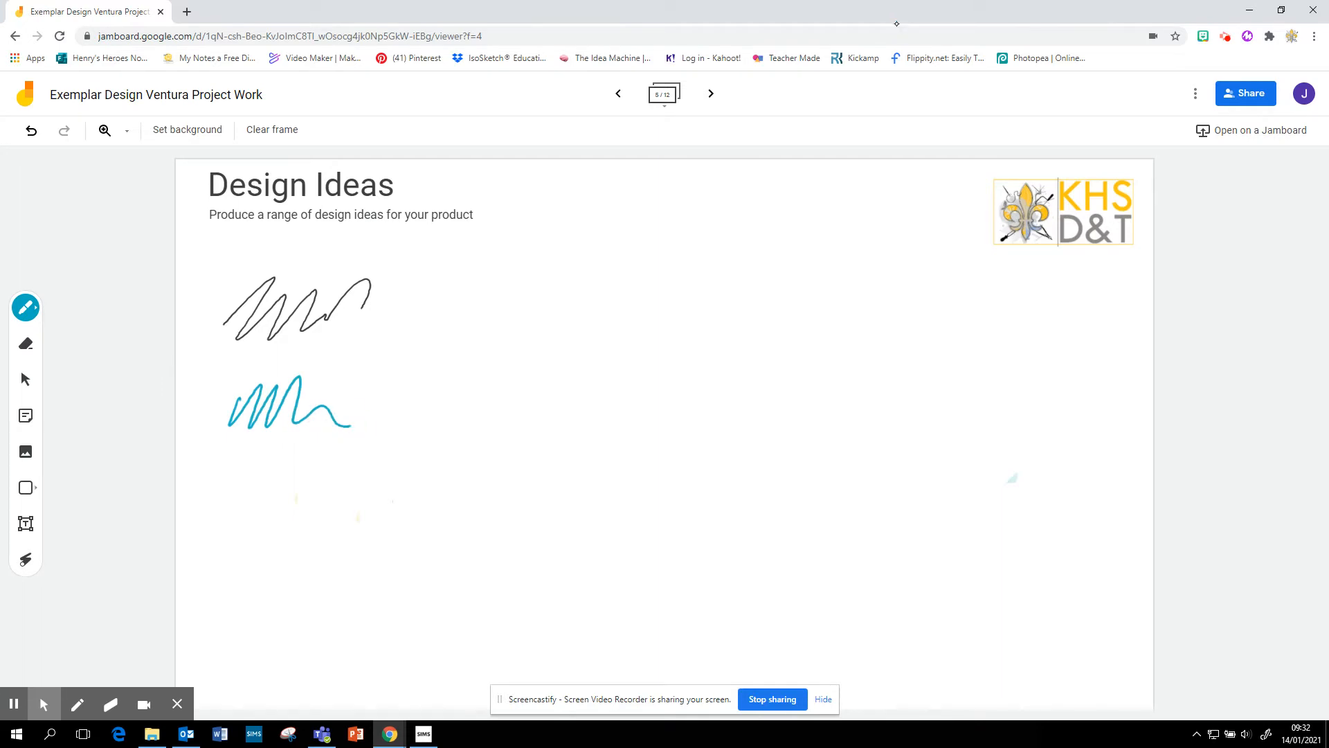
- Draw a wavy yellow highlighter test stroke to the right of the black and blue scribbles
click(25, 307)
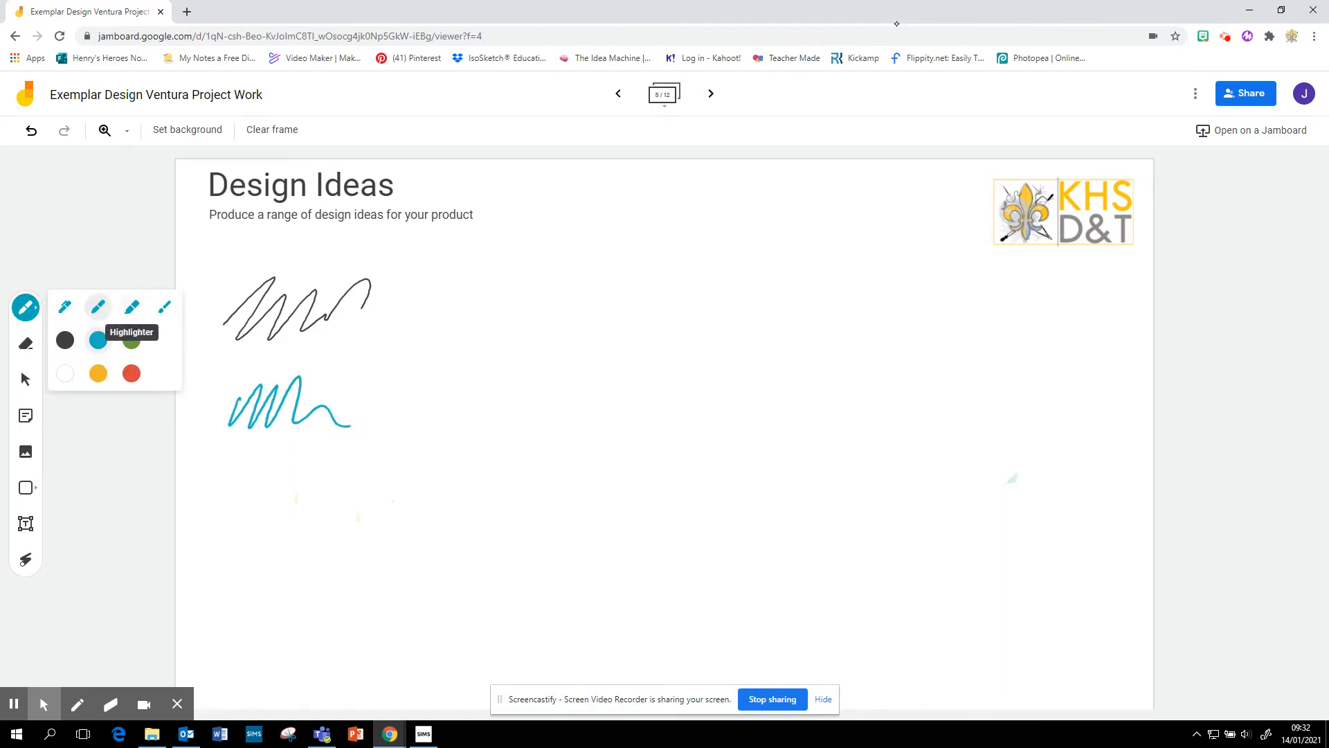
click(131, 306)
click(98, 373)
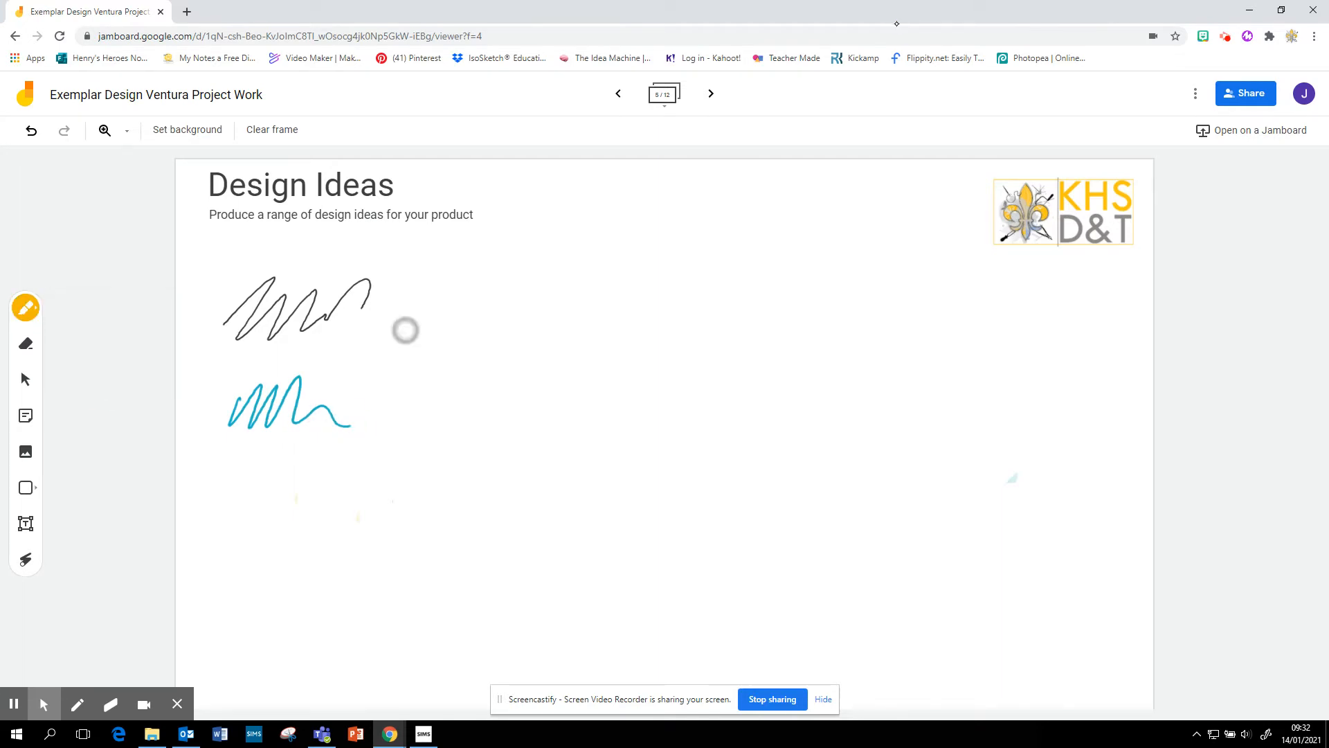
mouse_move(406, 330)
mouse_down()
mouse_move(436, 347)
mouse_move(629, 361)
mouse_up()
- Paint a filled green brush patch below the blue scribble and a wavy green brush stroke beside it
click(25, 307)
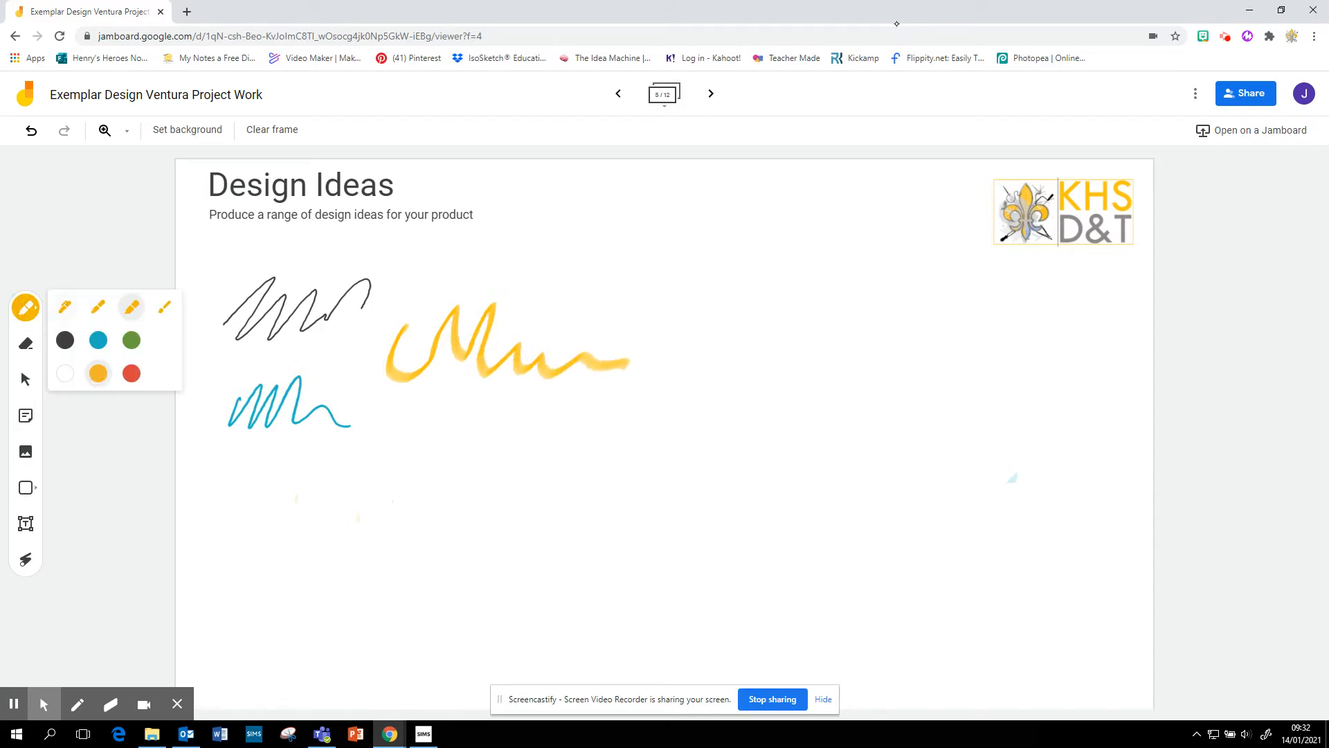
click(165, 306)
click(132, 339)
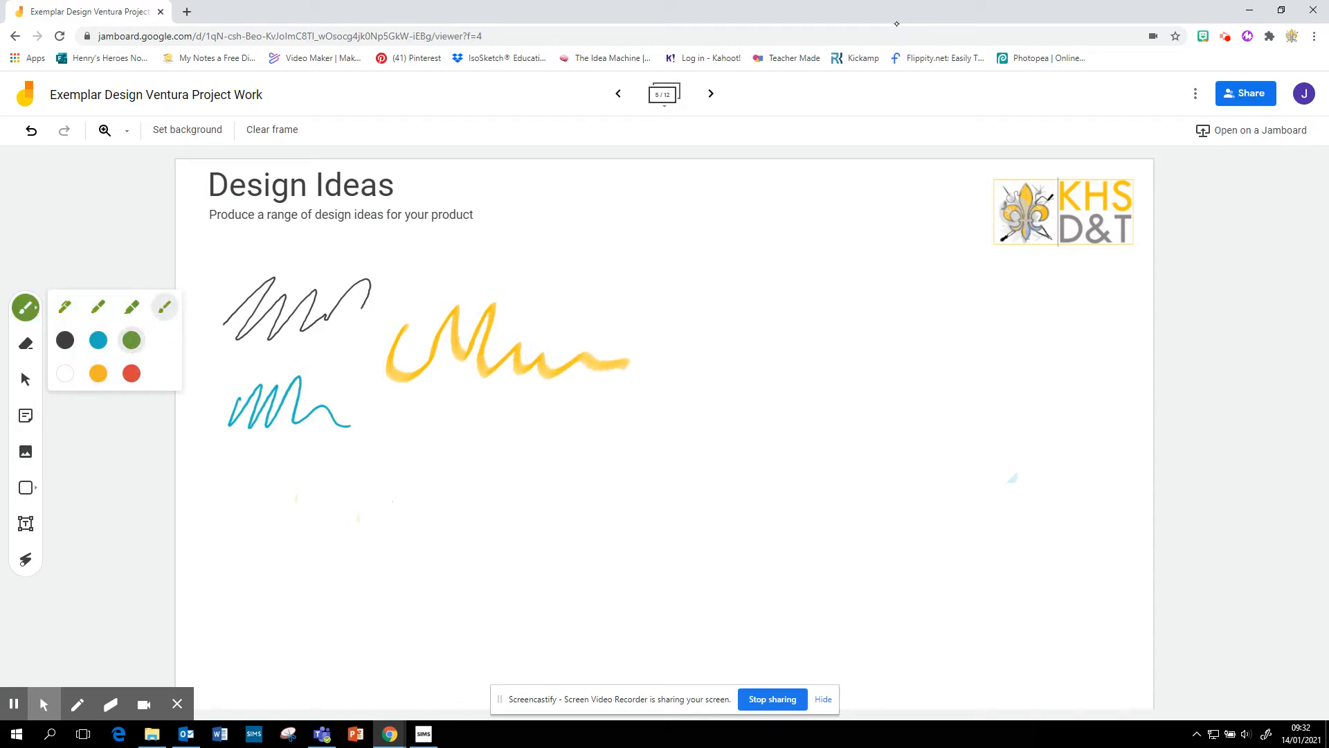
mouse_move(257, 450)
mouse_down()
mouse_move(252, 498)
mouse_move(281, 508)
mouse_move(342, 480)
mouse_move(417, 480)
mouse_up()
drag(450, 432, 603, 452)
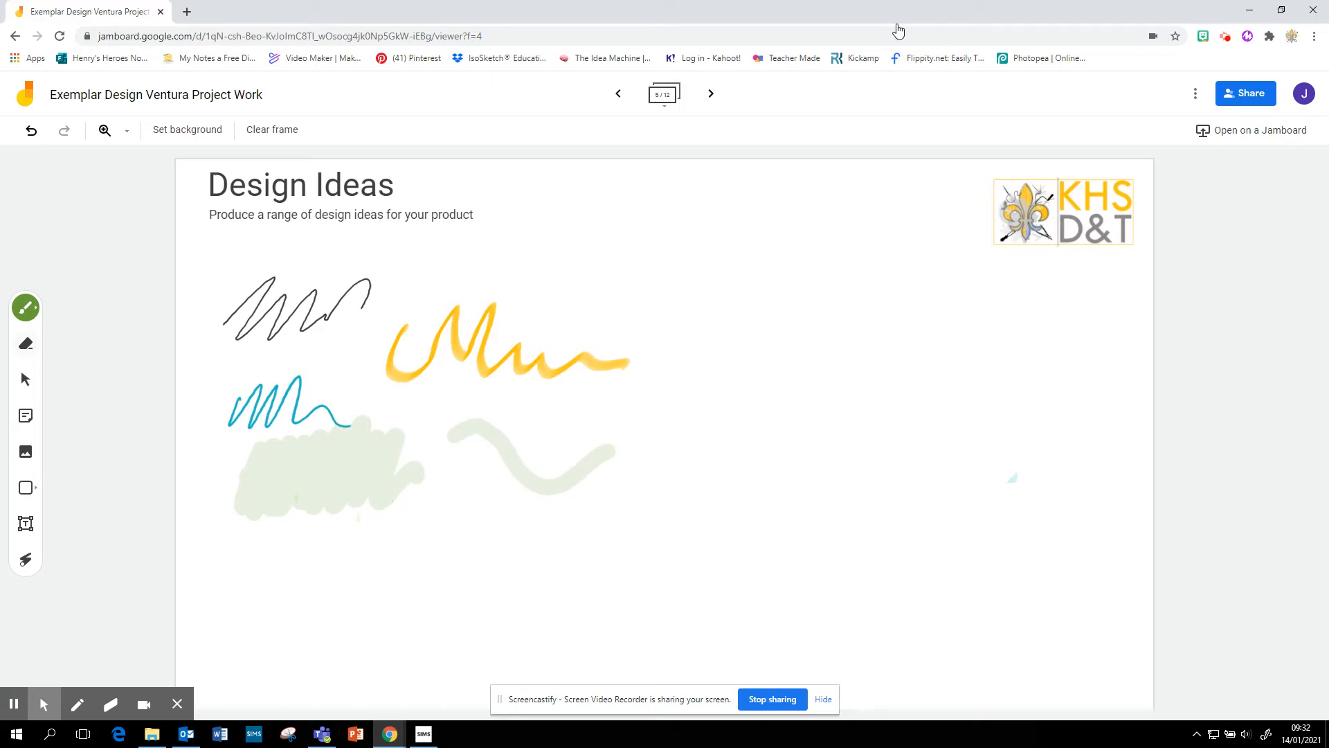
- Erase all the black, blue, yellow and green test strokes from the frame
click(25, 343)
mouse_move(266, 280)
mouse_down()
mouse_move(226, 344)
mouse_move(271, 270)
mouse_move(329, 276)
mouse_move(269, 370)
mouse_move(318, 306)
mouse_move(358, 296)
mouse_move(235, 543)
mouse_move(318, 418)
mouse_move(321, 470)
mouse_move(427, 309)
mouse_move(377, 468)
mouse_move(522, 281)
mouse_move(394, 480)
mouse_move(425, 424)
mouse_move(445, 461)
mouse_move(553, 314)
mouse_move(563, 383)
mouse_move(635, 329)
mouse_move(650, 389)
mouse_move(517, 517)
mouse_move(554, 463)
mouse_move(588, 478)
mouse_move(583, 492)
mouse_up()
- Sketch the four edges of a cube's left face with the black pen, below the Design Ideas heading
click(29, 307)
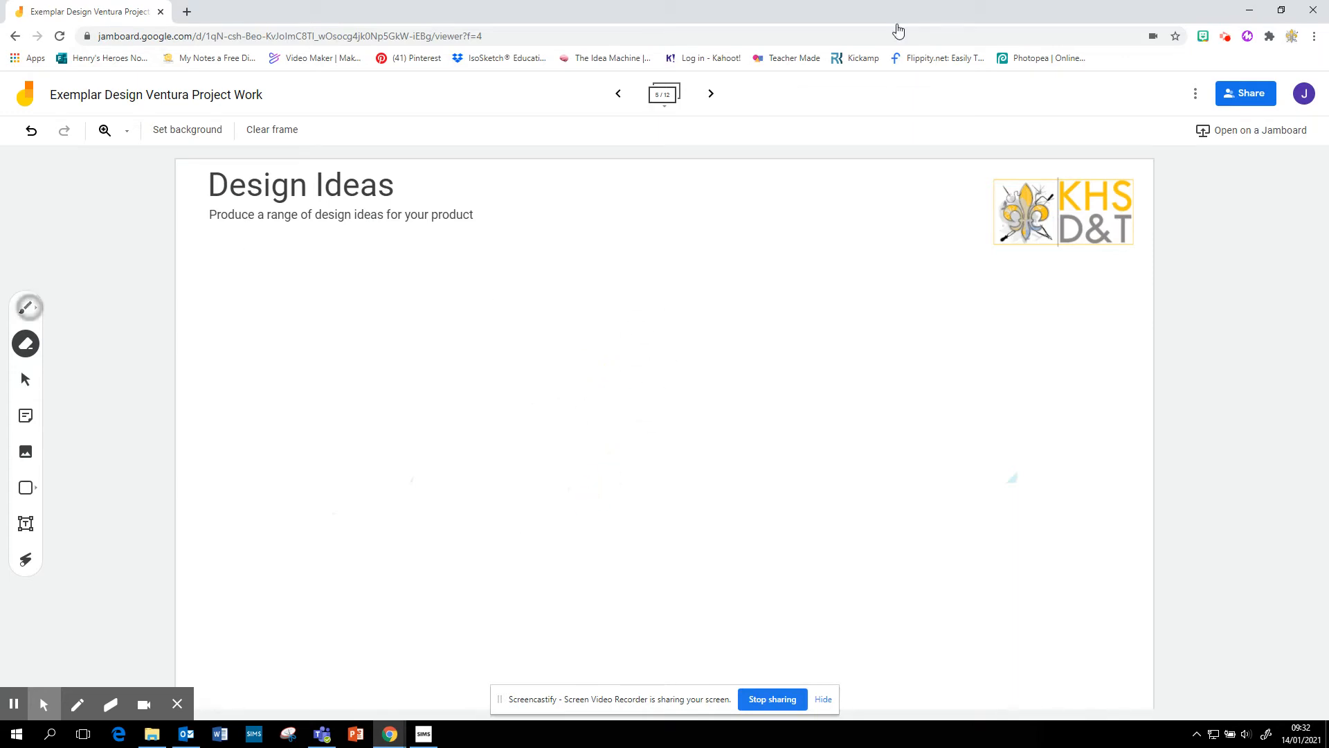
click(26, 307)
click(65, 306)
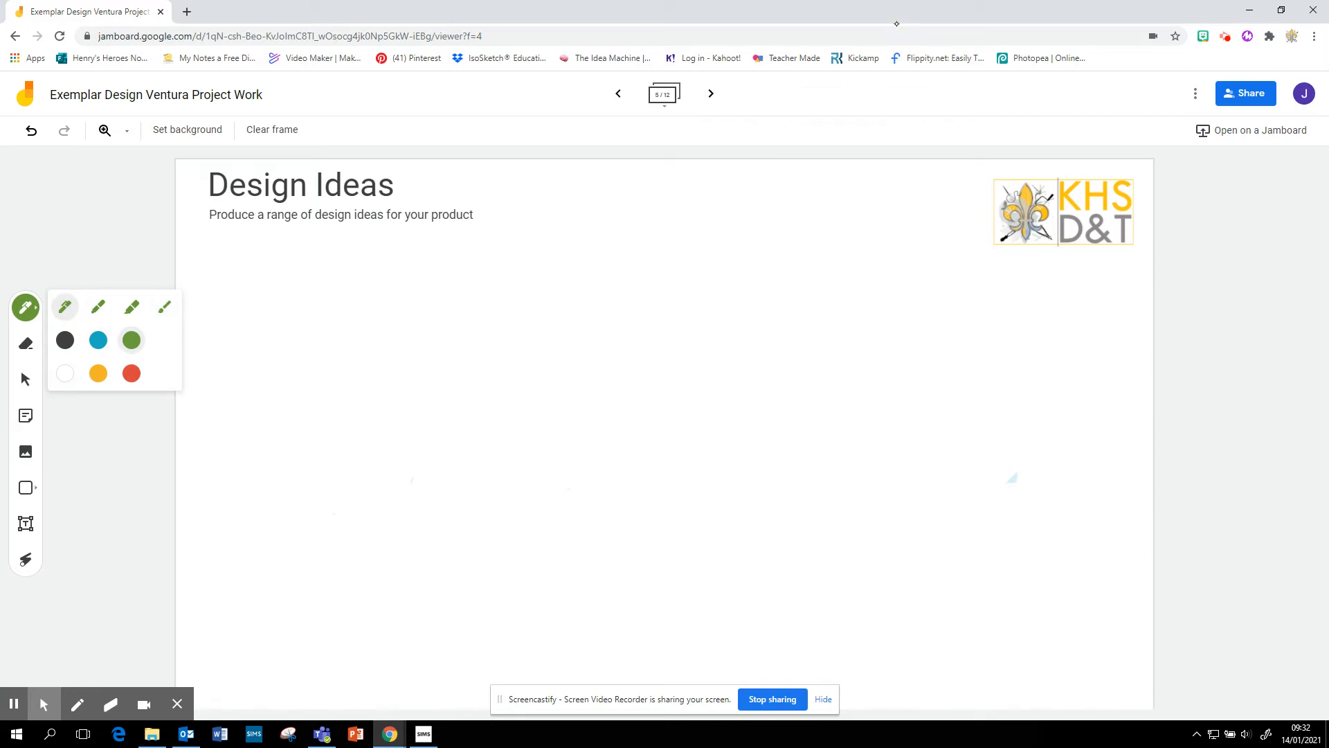
click(65, 340)
drag(390, 369, 395, 494)
mouse_move(391, 367)
mouse_down()
mouse_move(503, 429)
mouse_move(509, 584)
mouse_up()
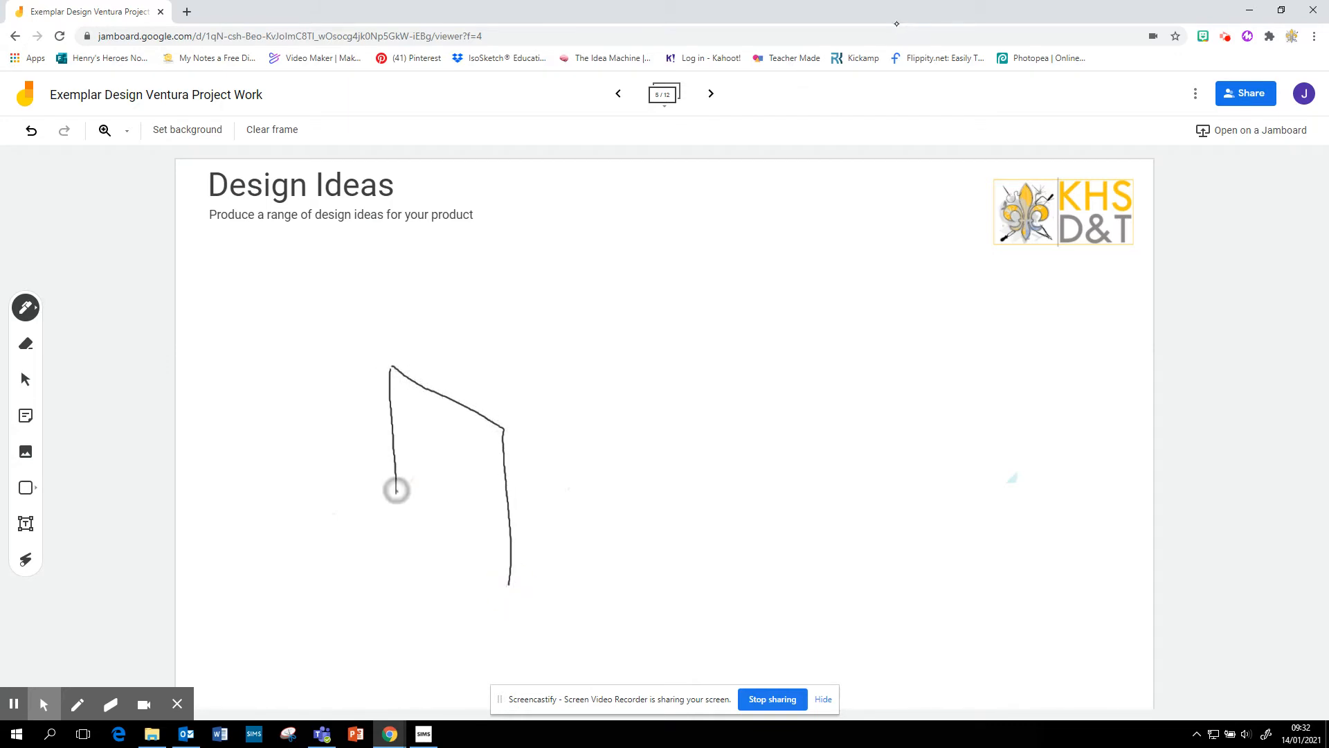
drag(396, 493, 512, 584)
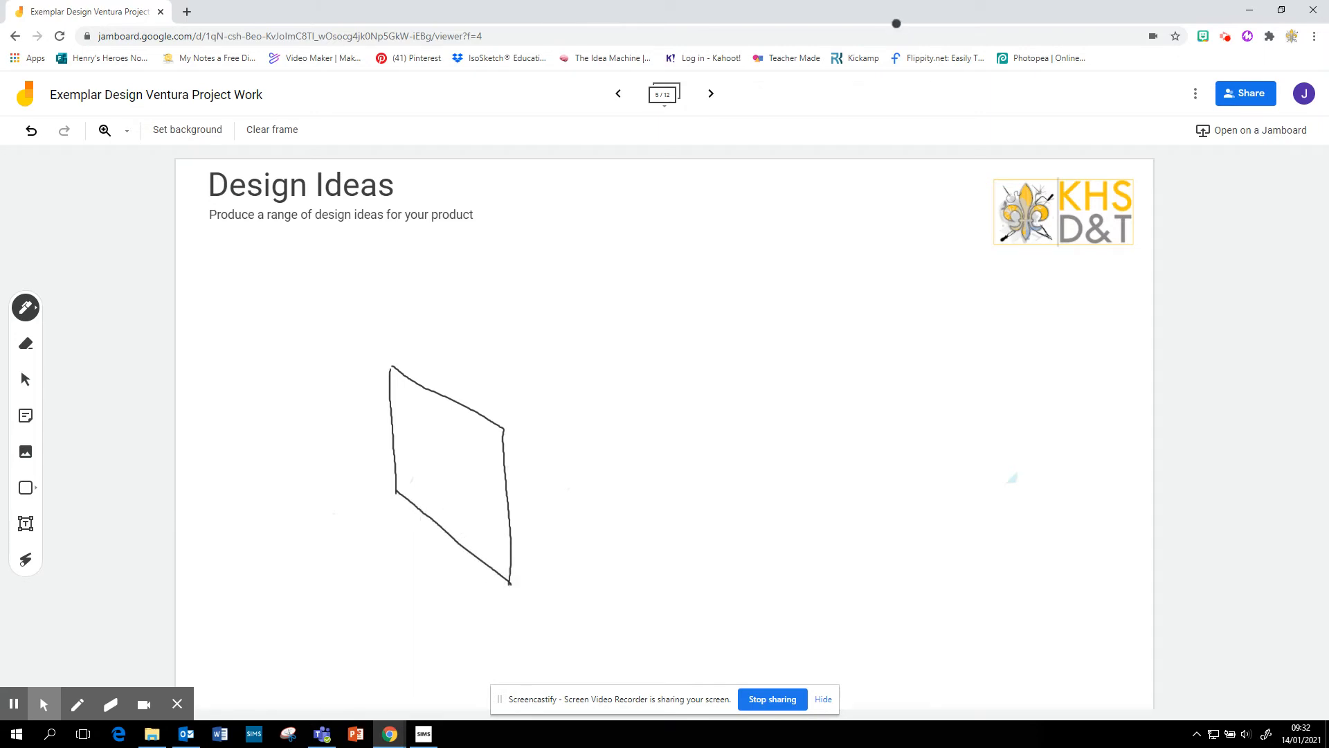
- Sketch the cube's right and top faces in black pen and erase the line ends overshooting its right-hand corners
mouse_move(503, 429)
mouse_down()
mouse_move(614, 359)
mouse_move(617, 474)
mouse_up()
drag(510, 581, 622, 475)
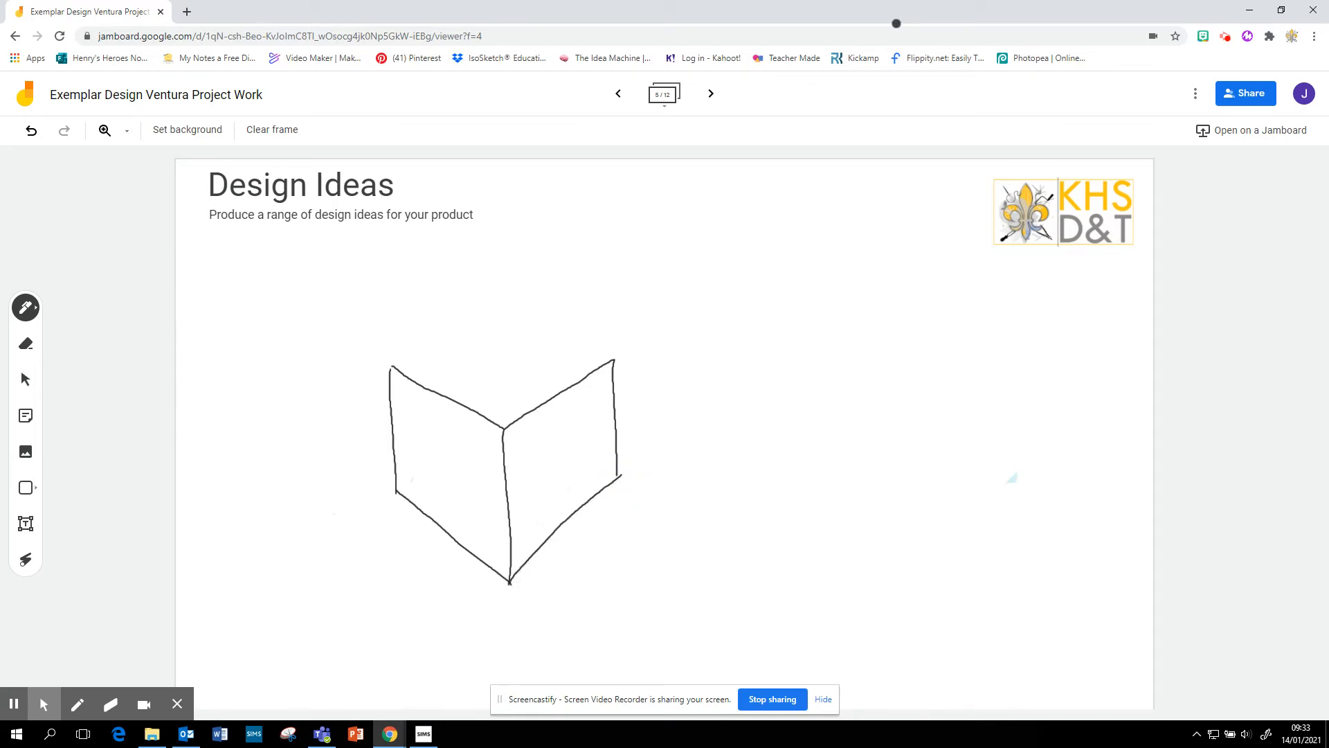
mouse_move(390, 368)
mouse_down()
mouse_move(487, 304)
mouse_move(575, 331)
mouse_move(619, 363)
mouse_up()
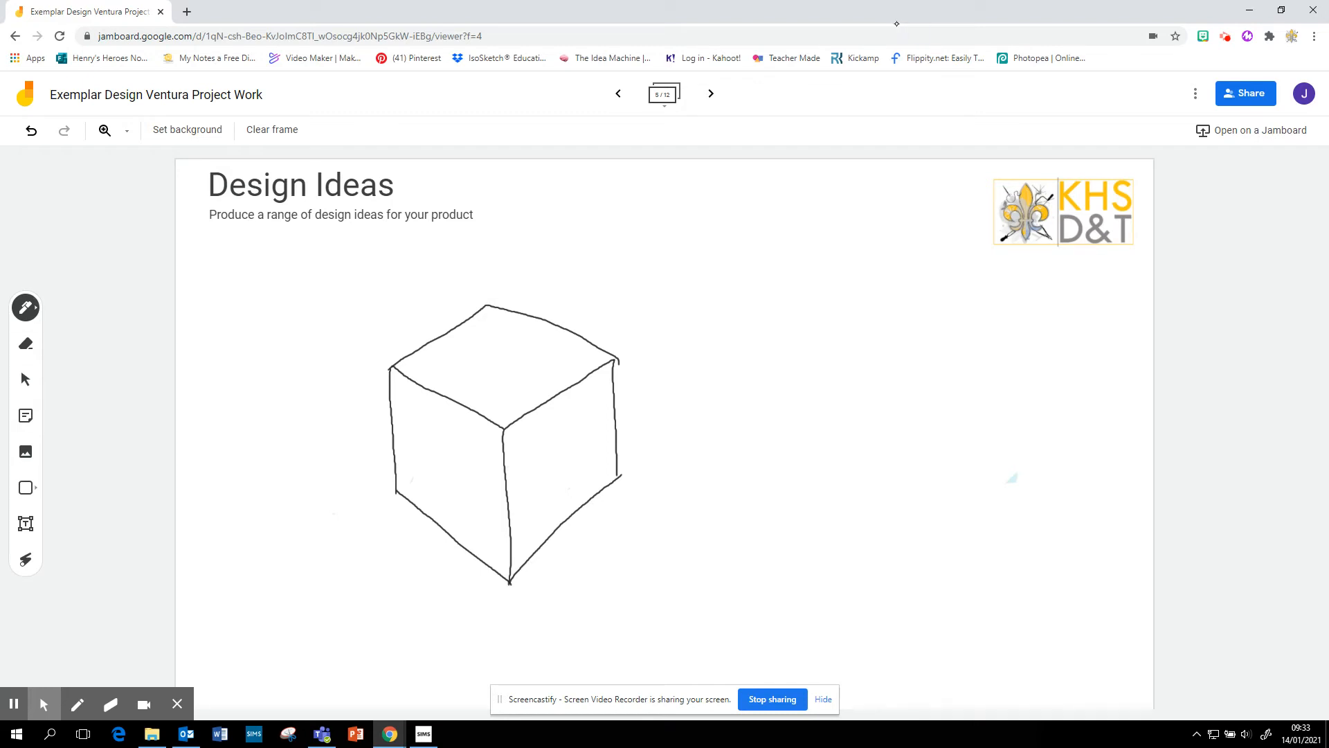
click(26, 343)
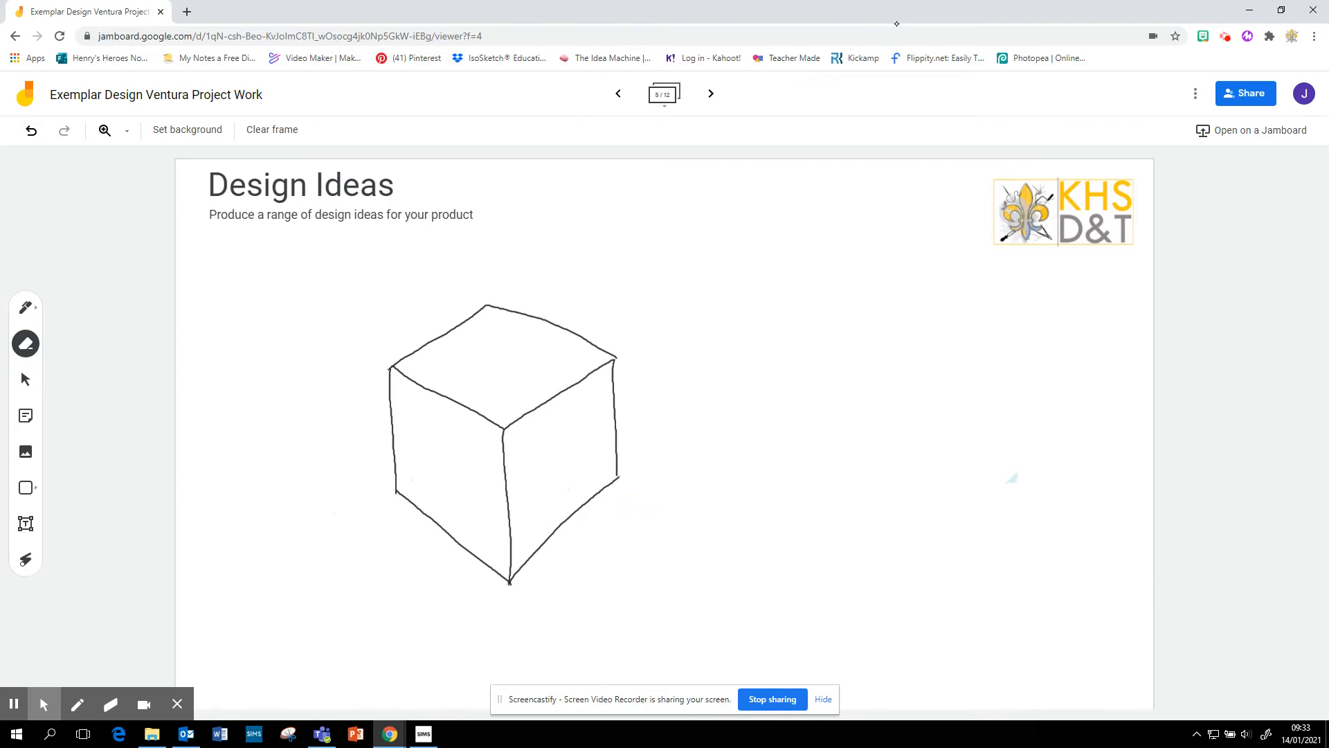
- Shade all three visible faces of the cube with one even layer of the black brush
click(26, 307)
click(26, 306)
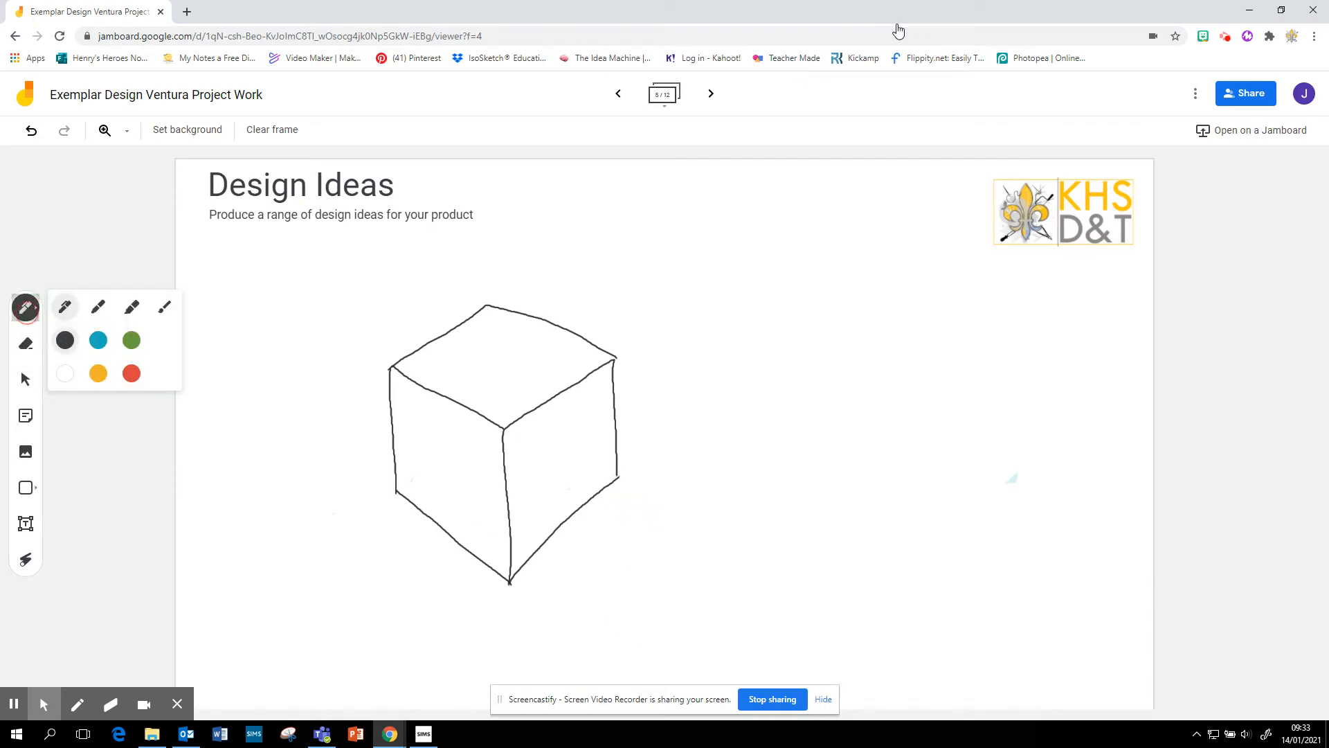
click(164, 306)
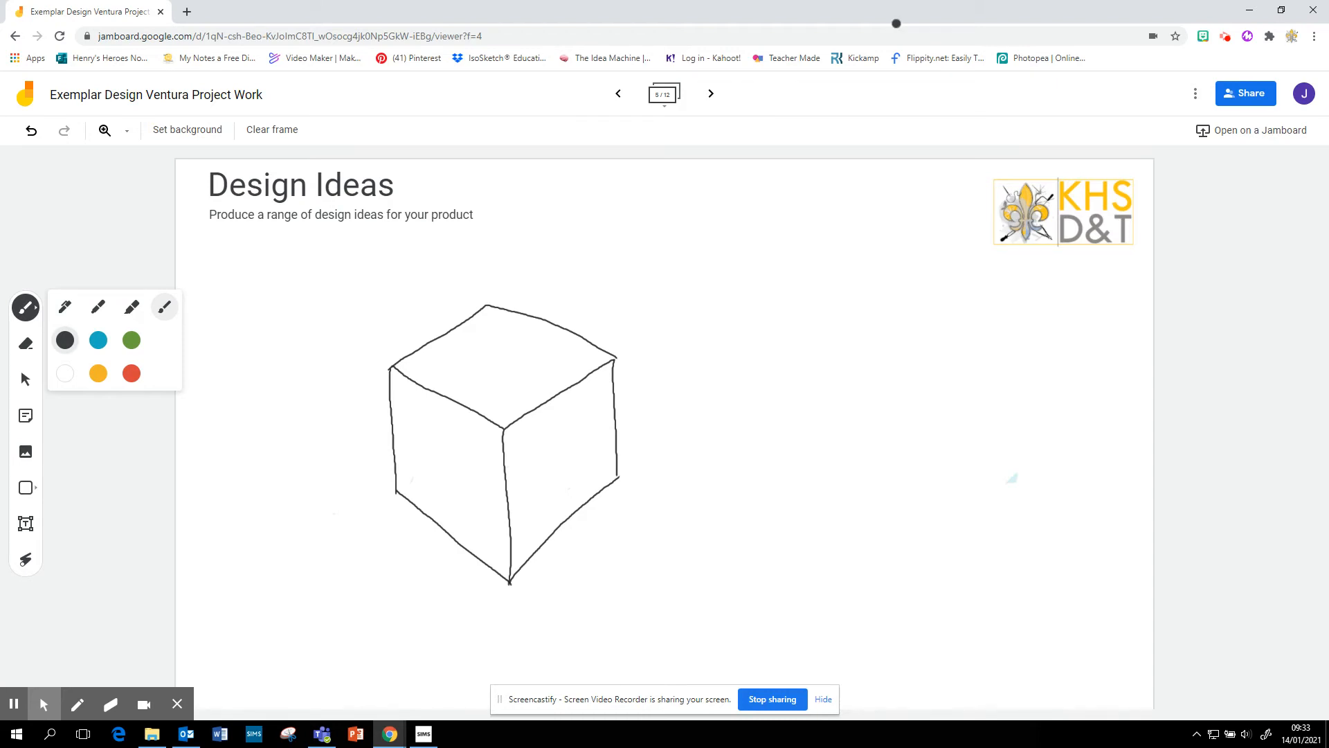
mouse_move(499, 395)
mouse_down()
mouse_move(451, 389)
mouse_move(423, 415)
mouse_move(408, 391)
mouse_move(446, 409)
mouse_move(469, 400)
mouse_move(507, 460)
mouse_move(516, 418)
mouse_move(540, 395)
mouse_move(552, 430)
mouse_move(602, 362)
mouse_move(605, 466)
mouse_move(516, 563)
mouse_move(528, 505)
mouse_move(510, 501)
mouse_move(514, 533)
mouse_move(549, 436)
mouse_move(564, 472)
mouse_move(583, 430)
mouse_move(603, 439)
mouse_move(600, 409)
mouse_move(609, 454)
mouse_move(601, 412)
mouse_move(605, 466)
mouse_move(549, 499)
mouse_move(461, 418)
mouse_move(455, 380)
mouse_move(407, 371)
mouse_move(491, 309)
mouse_move(590, 347)
mouse_move(602, 359)
mouse_move(545, 334)
mouse_move(513, 376)
mouse_move(463, 350)
mouse_move(460, 374)
mouse_move(517, 335)
mouse_move(526, 377)
mouse_move(555, 365)
mouse_move(530, 332)
mouse_move(473, 328)
mouse_move(416, 371)
mouse_move(394, 368)
mouse_move(406, 415)
mouse_move(400, 383)
mouse_move(421, 353)
mouse_move(483, 317)
mouse_move(429, 398)
mouse_move(407, 407)
mouse_move(421, 447)
mouse_move(425, 413)
mouse_move(418, 442)
mouse_move(454, 418)
mouse_move(475, 466)
mouse_move(493, 454)
mouse_move(448, 484)
mouse_move(412, 460)
mouse_move(421, 432)
mouse_move(397, 386)
mouse_move(405, 486)
mouse_move(505, 567)
mouse_move(502, 524)
mouse_move(436, 486)
mouse_move(462, 530)
mouse_move(445, 522)
mouse_move(430, 505)
mouse_move(493, 534)
mouse_move(479, 543)
mouse_move(501, 554)
mouse_move(527, 530)
mouse_up()
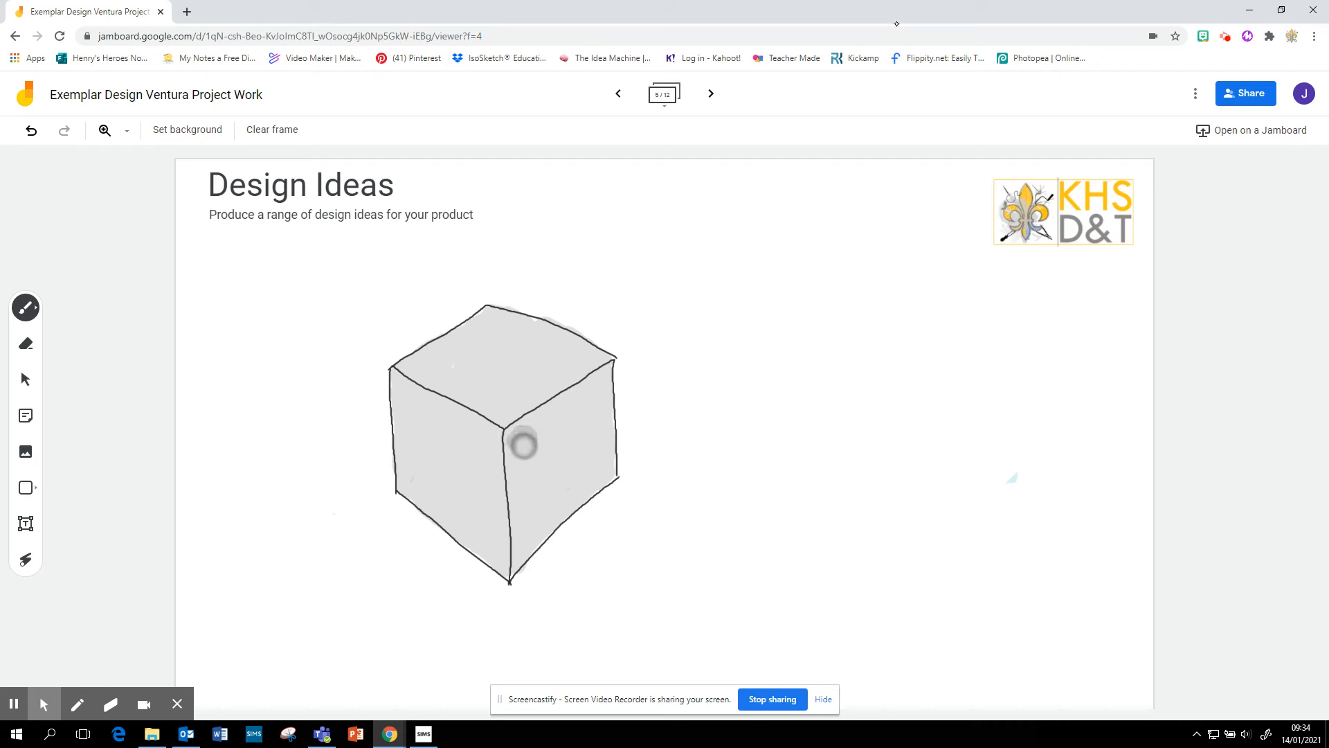
- Darken the cube with further black brush layers: two on the right face and one on the left face
mouse_move(521, 436)
mouse_down()
mouse_move(540, 418)
mouse_move(513, 451)
mouse_move(522, 504)
mouse_move(510, 445)
mouse_move(519, 558)
mouse_move(600, 469)
mouse_move(603, 386)
mouse_move(526, 433)
mouse_move(537, 418)
mouse_move(550, 449)
mouse_move(534, 505)
mouse_move(600, 383)
mouse_move(576, 455)
mouse_move(591, 439)
mouse_move(521, 549)
mouse_move(577, 493)
mouse_move(602, 416)
mouse_up()
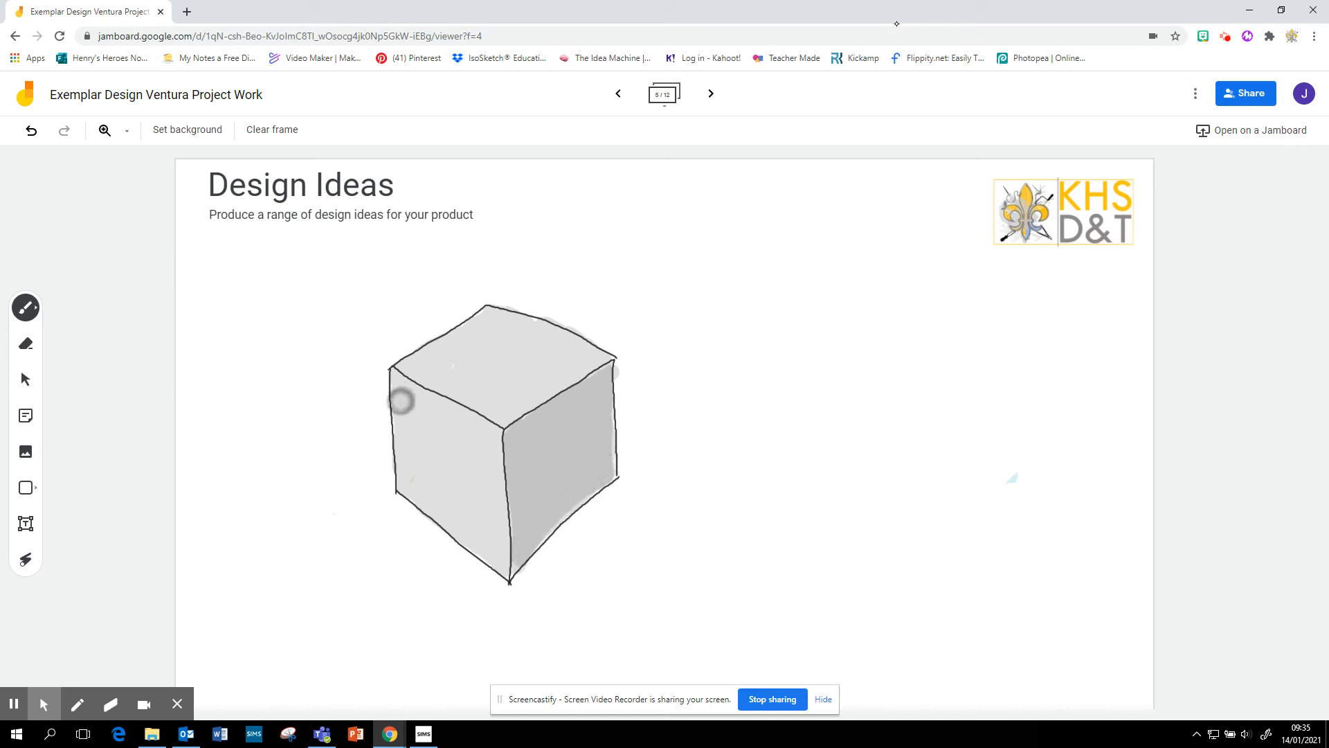
mouse_move(402, 401)
mouse_down()
mouse_move(421, 459)
mouse_move(476, 436)
mouse_move(406, 390)
mouse_move(403, 475)
mouse_move(497, 554)
mouse_move(492, 433)
mouse_move(419, 388)
mouse_move(404, 436)
mouse_move(415, 469)
mouse_move(451, 484)
mouse_move(475, 457)
mouse_move(468, 428)
mouse_move(492, 448)
mouse_move(484, 499)
mouse_move(454, 495)
mouse_move(493, 552)
mouse_up()
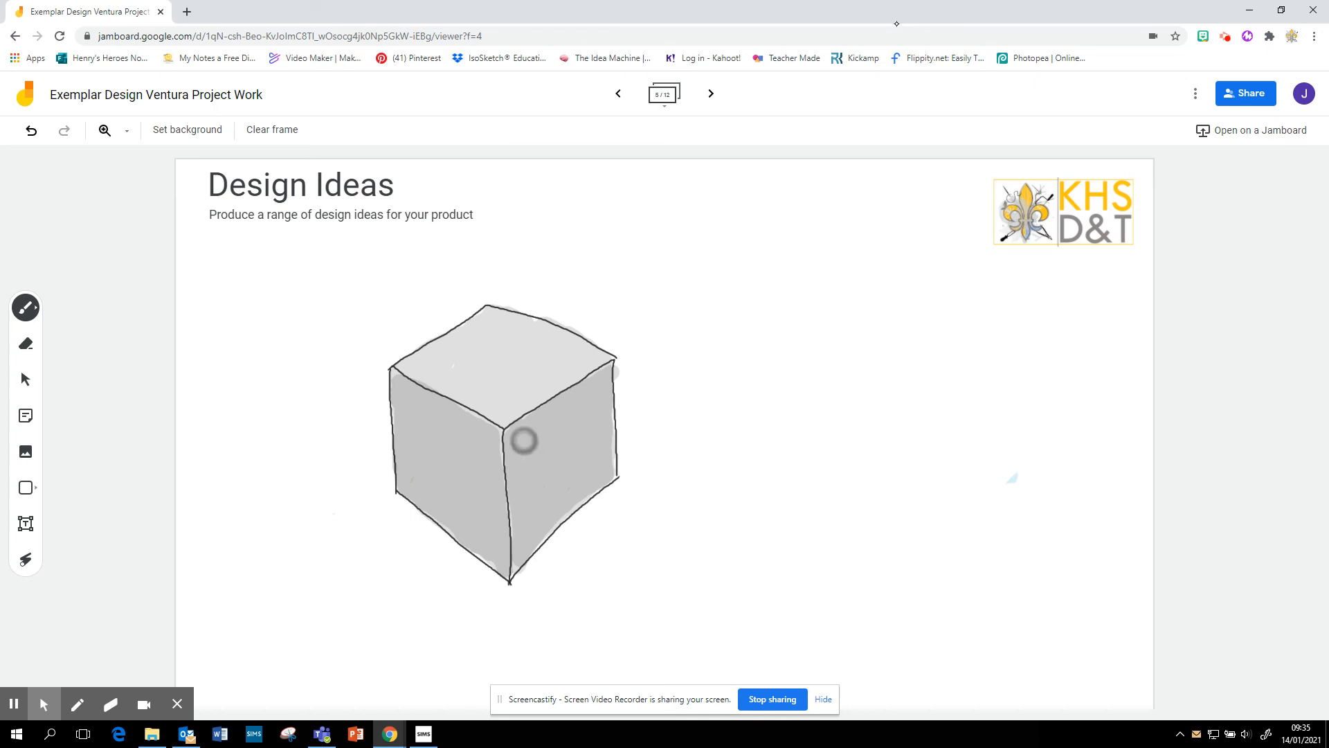
mouse_move(522, 440)
mouse_down()
mouse_move(543, 437)
mouse_move(522, 433)
mouse_move(515, 556)
mouse_move(608, 475)
mouse_move(599, 375)
mouse_move(519, 434)
mouse_move(572, 439)
mouse_move(586, 391)
mouse_move(522, 434)
mouse_move(603, 376)
mouse_move(605, 454)
mouse_move(603, 388)
mouse_move(575, 413)
mouse_move(544, 491)
mouse_move(546, 457)
mouse_move(529, 531)
mouse_move(591, 430)
mouse_move(594, 460)
mouse_move(602, 394)
mouse_move(588, 469)
mouse_move(546, 528)
mouse_move(599, 476)
mouse_move(540, 504)
mouse_move(510, 457)
mouse_move(518, 513)
mouse_move(513, 460)
mouse_move(532, 421)
mouse_move(560, 410)
mouse_up()
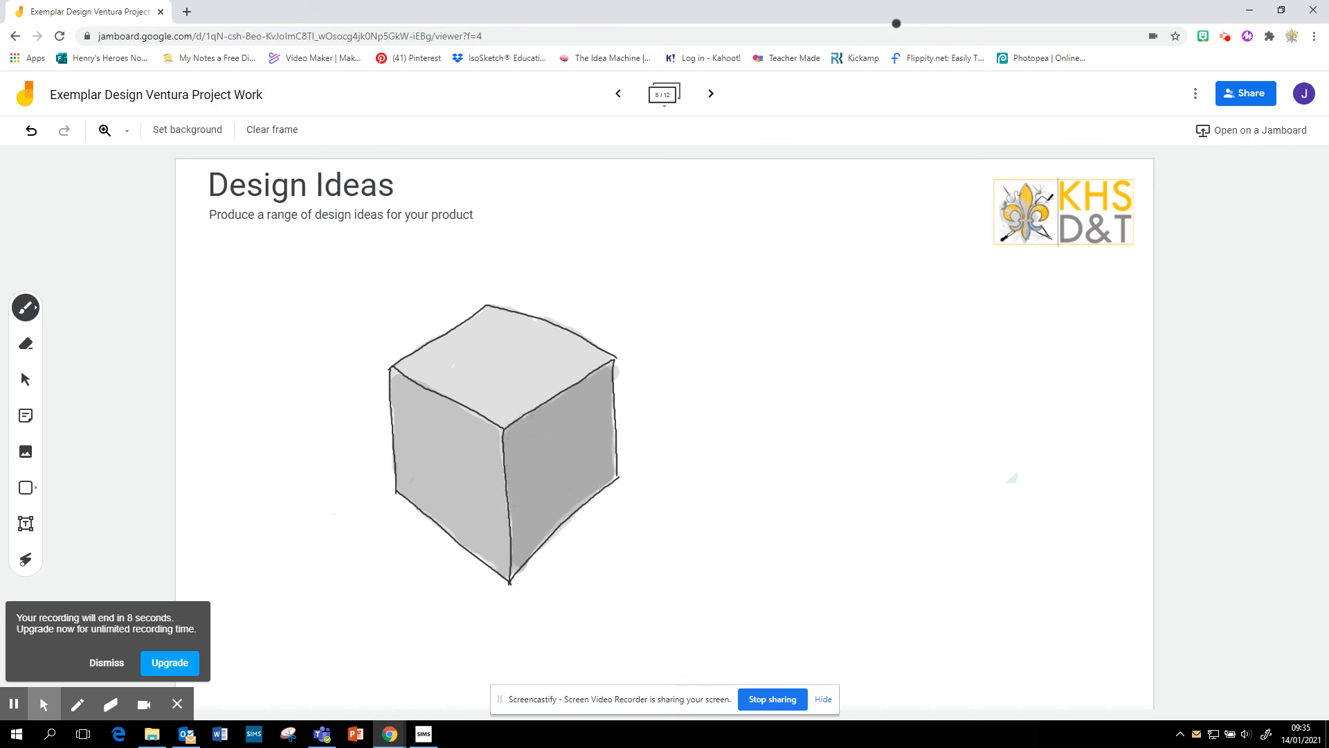
click(25, 308)
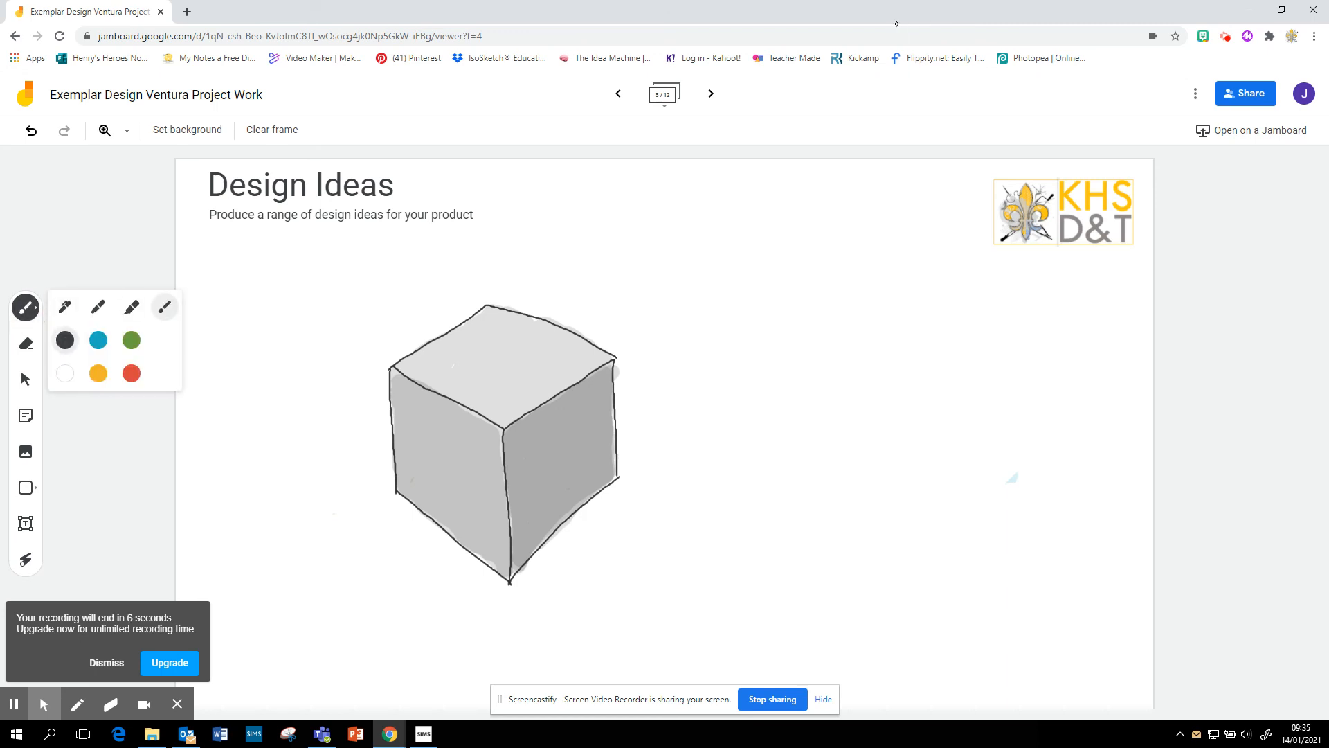